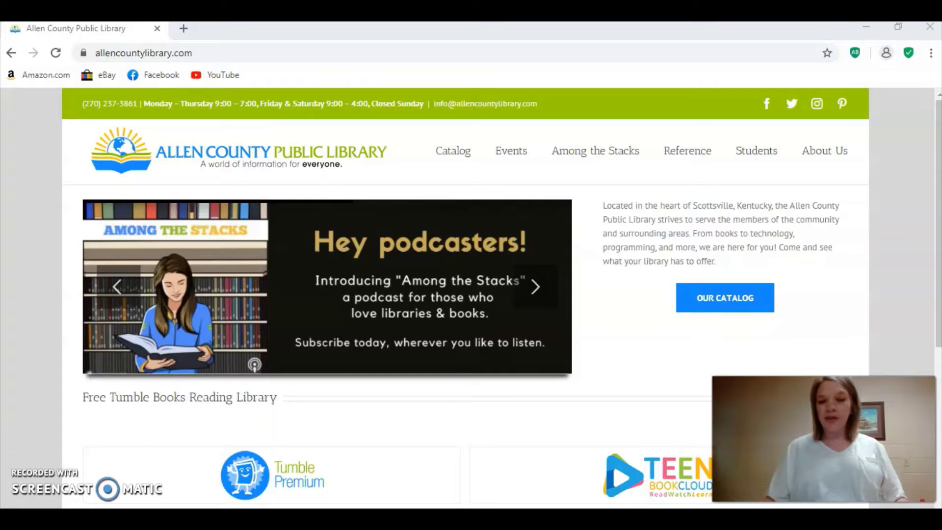
# Open the Kentucky Virtual Library tile from the Quick Links carousel in a new tab.
pyautogui.scroll(-6, 557, 363)
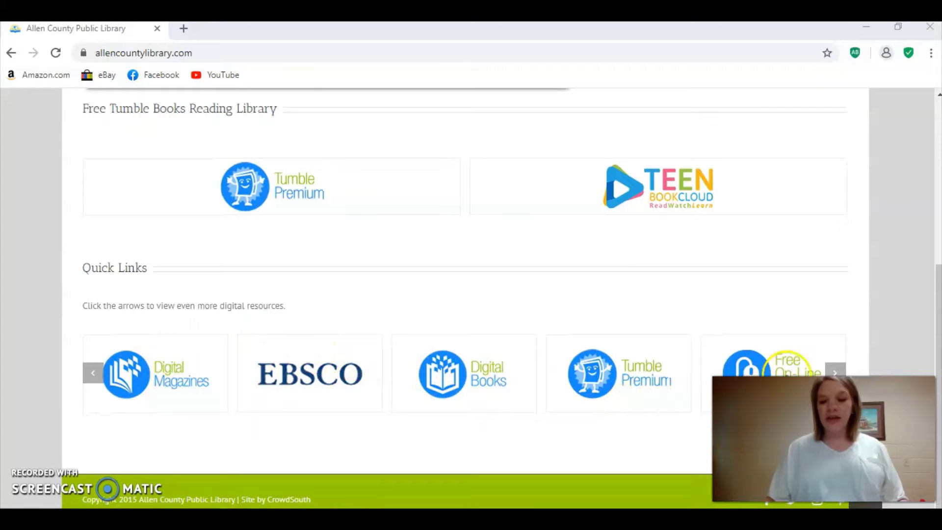
pyautogui.click(834, 372)
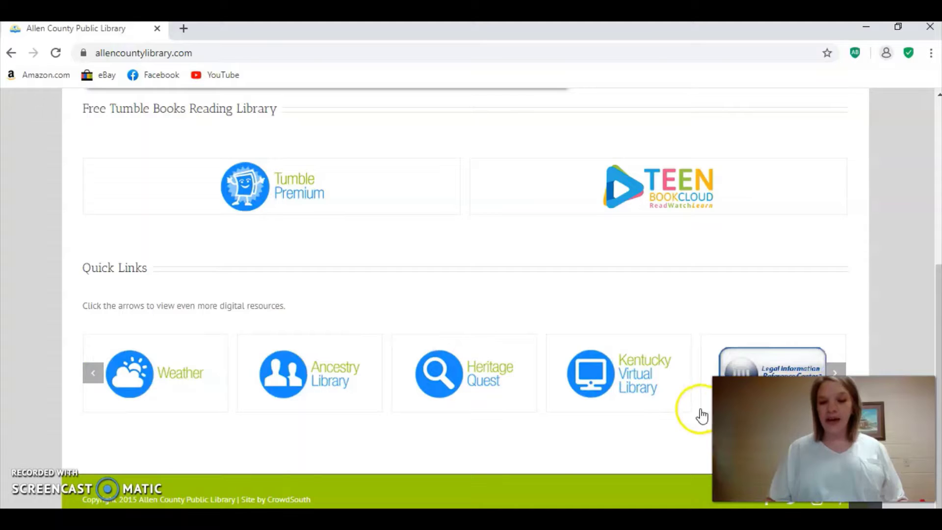
pyautogui.click(624, 373)
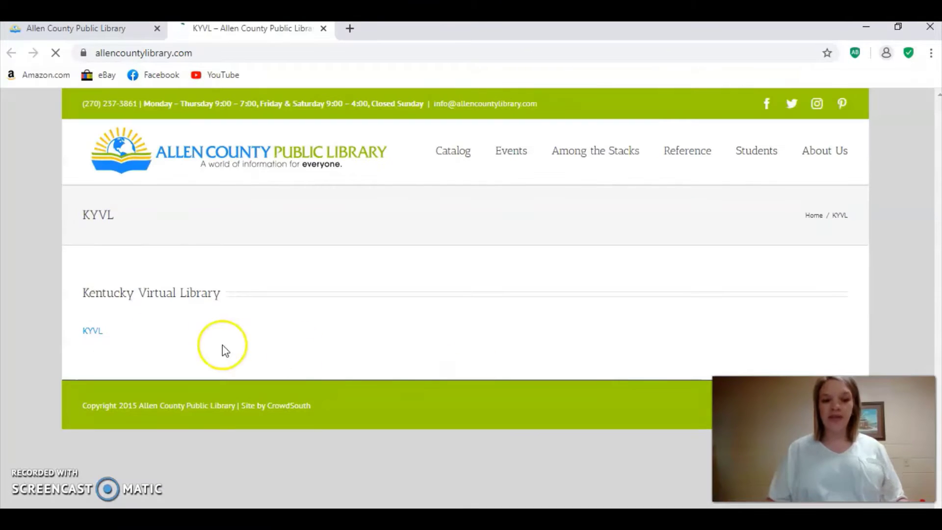
# Follow the KYVL link to load kyvl.org in a new tab.
pyautogui.click(93, 330)
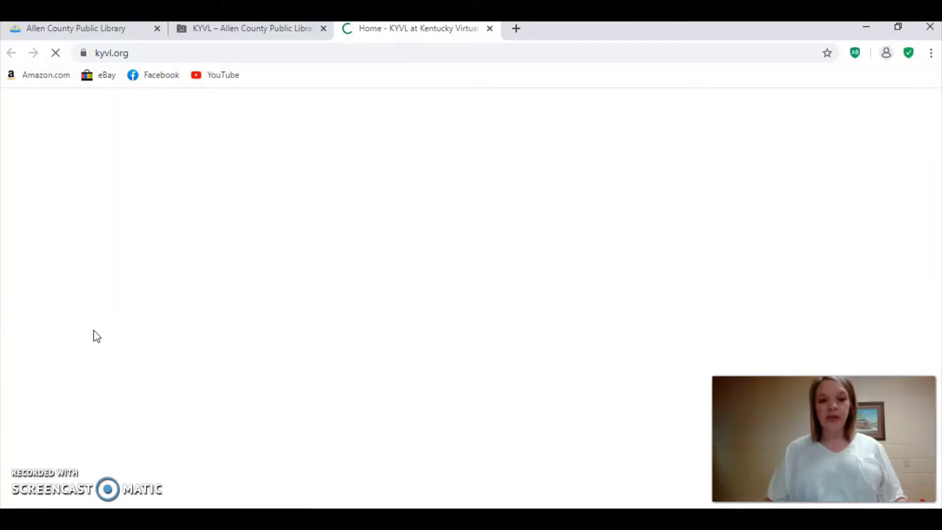
pyautogui.click(274, 143)
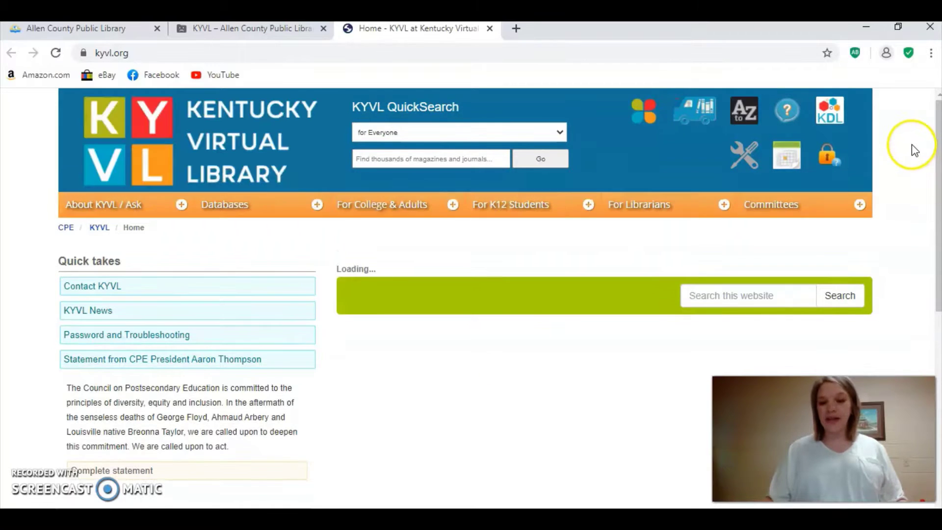
# Expand the Databases group and choose Ancestry Library Edition.
pyautogui.scroll(-3, 912, 144)
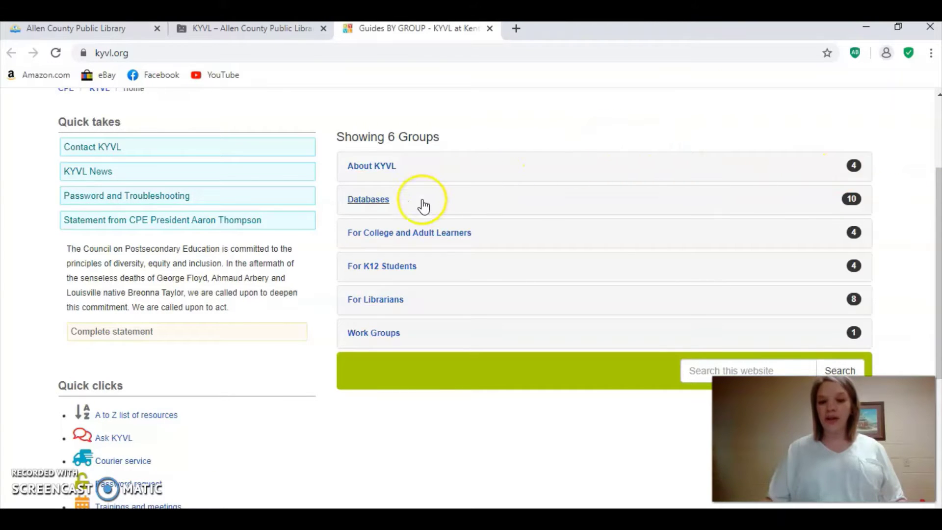
pyautogui.click(368, 200)
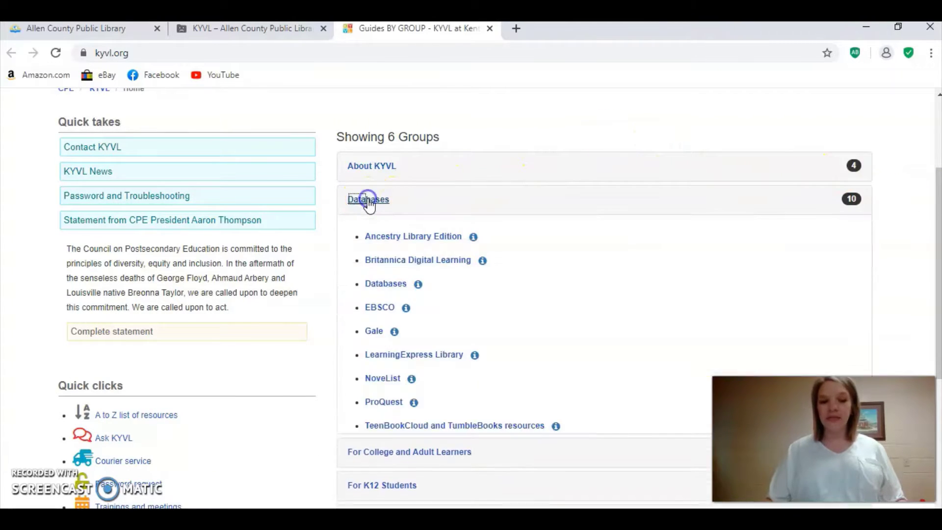
pyautogui.click(384, 244)
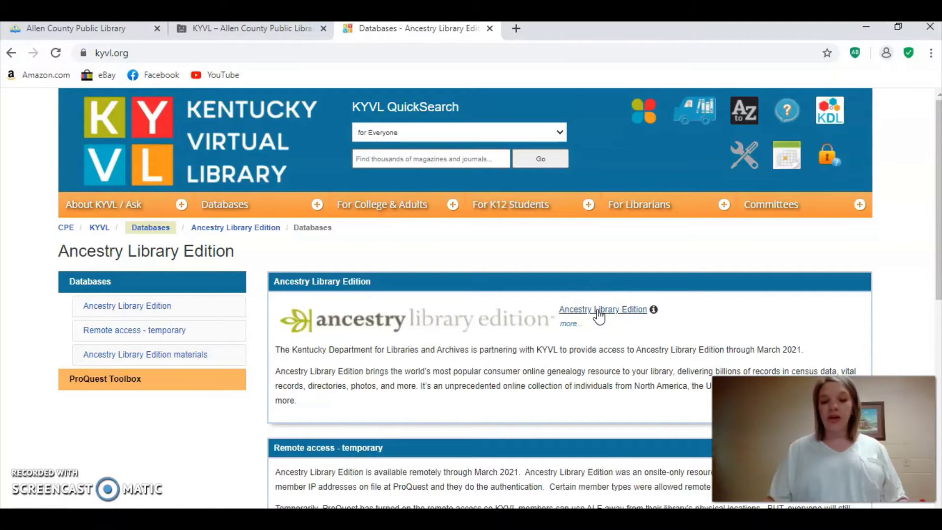
# Launch ancestrylibrary.com from the Ancestry Library Edition link beside the logo.
pyautogui.click(598, 315)
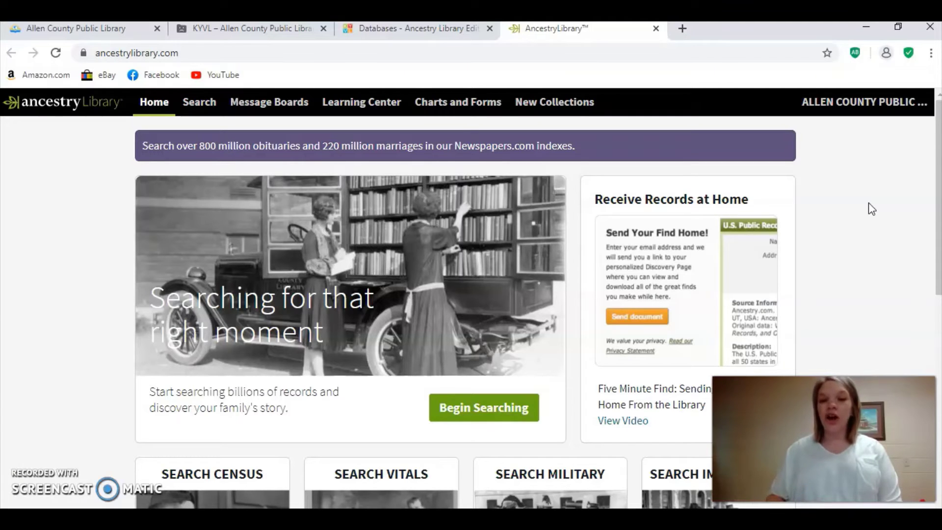
pyautogui.click(928, 241)
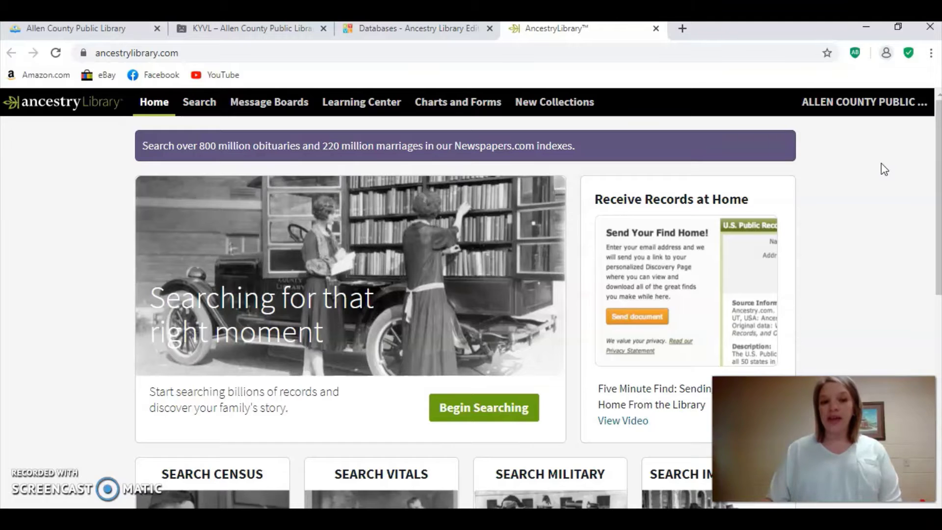
# Browse the Charts and Forms page, including Ancestral Chart and Research Calendar.
pyautogui.click(435, 109)
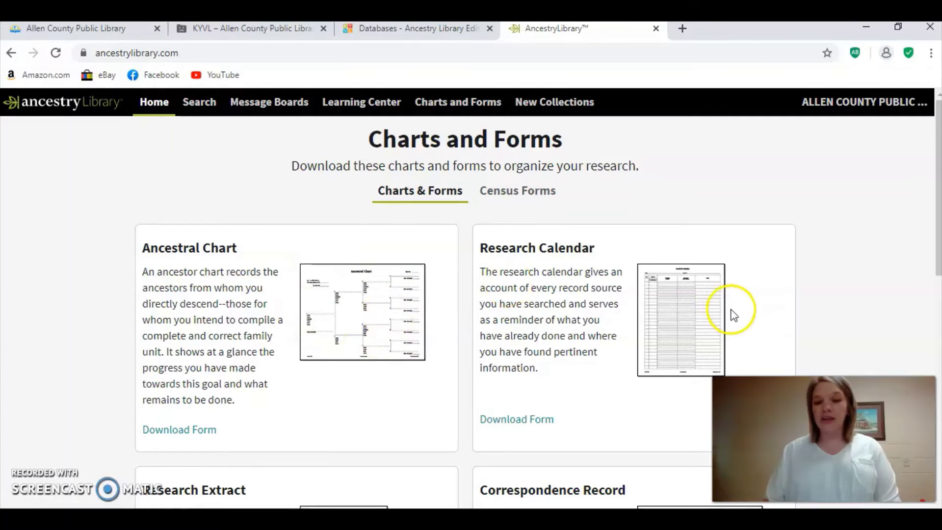
pyautogui.scroll(-5, 760, 260)
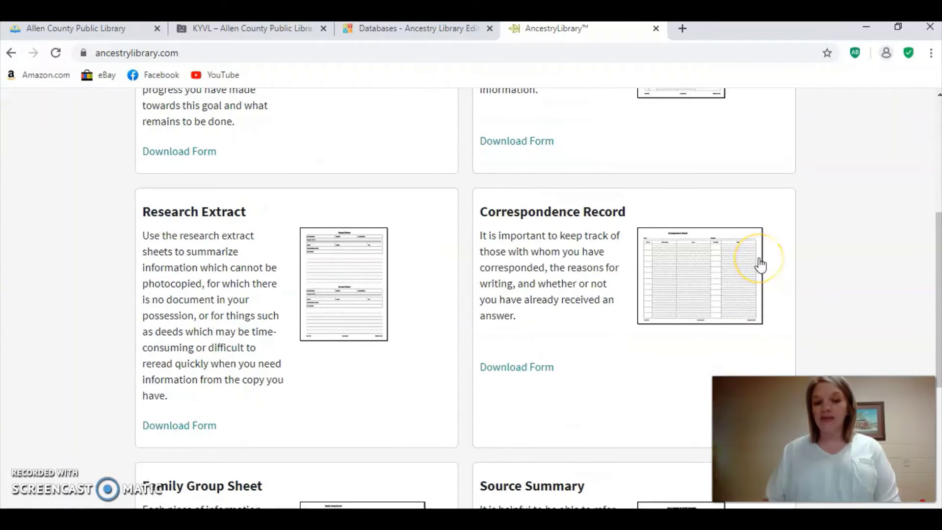
pyautogui.scroll(-5, 759, 263)
pyautogui.scroll(8, 760, 263)
pyautogui.scroll(3, 761, 264)
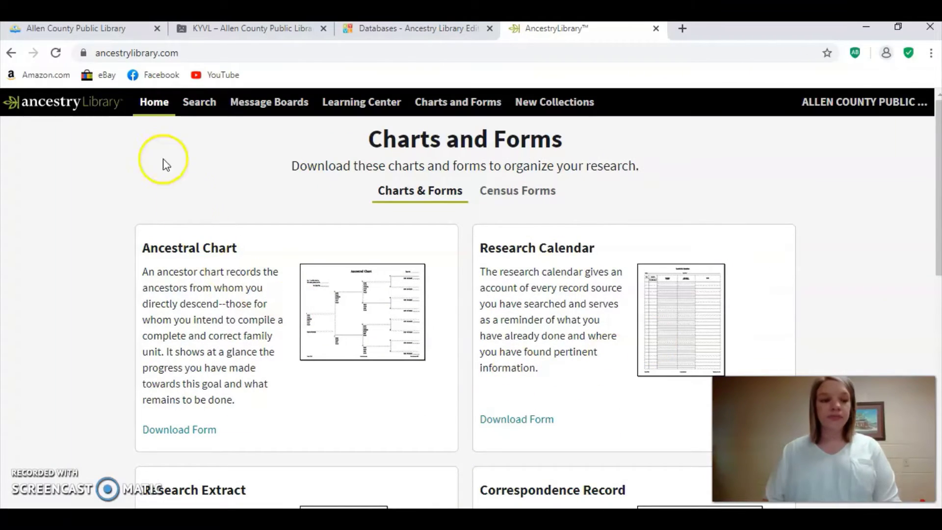
pyautogui.click(10, 53)
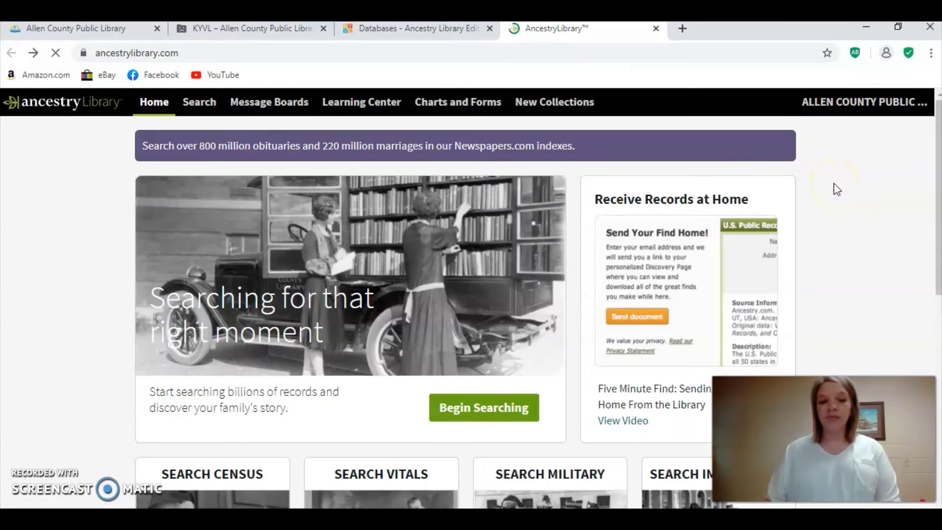
pyautogui.scroll(-5, 887, 236)
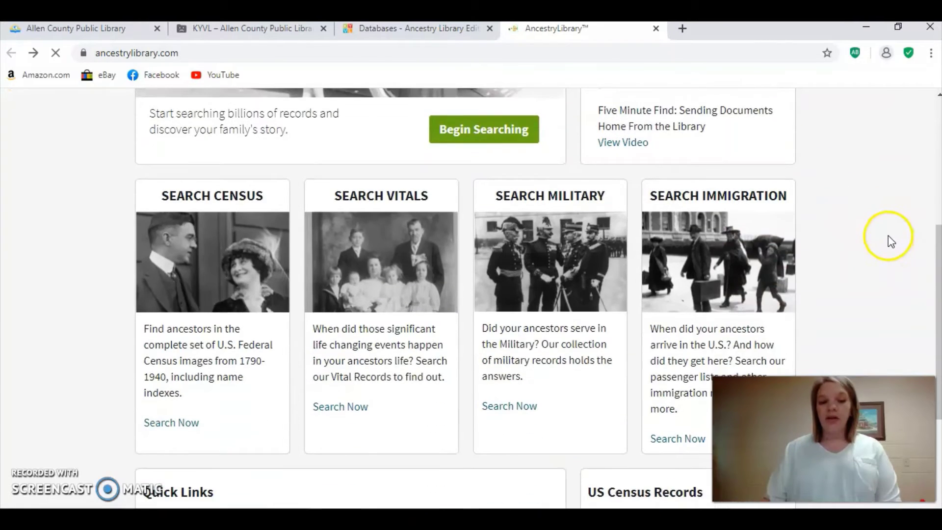
pyautogui.scroll(-3, 888, 236)
pyautogui.scroll(1, 301, 245)
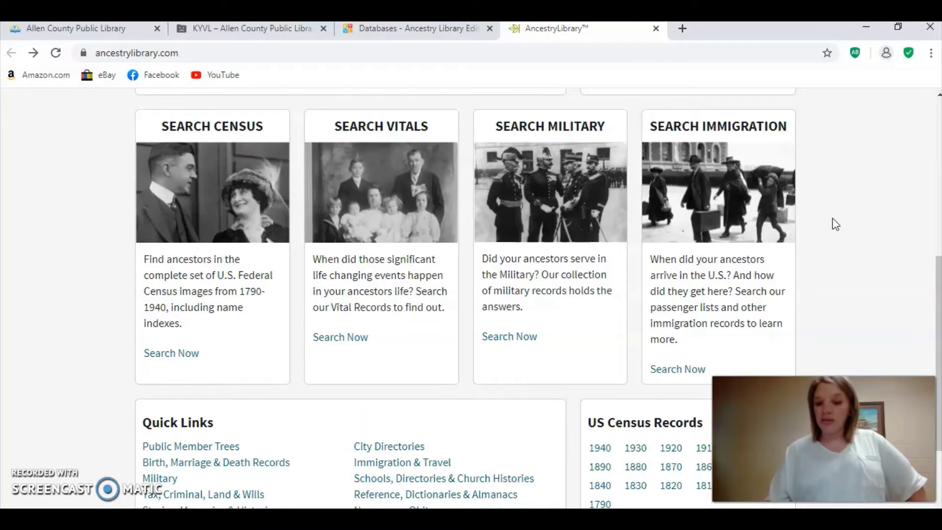
pyautogui.scroll(-3, 833, 174)
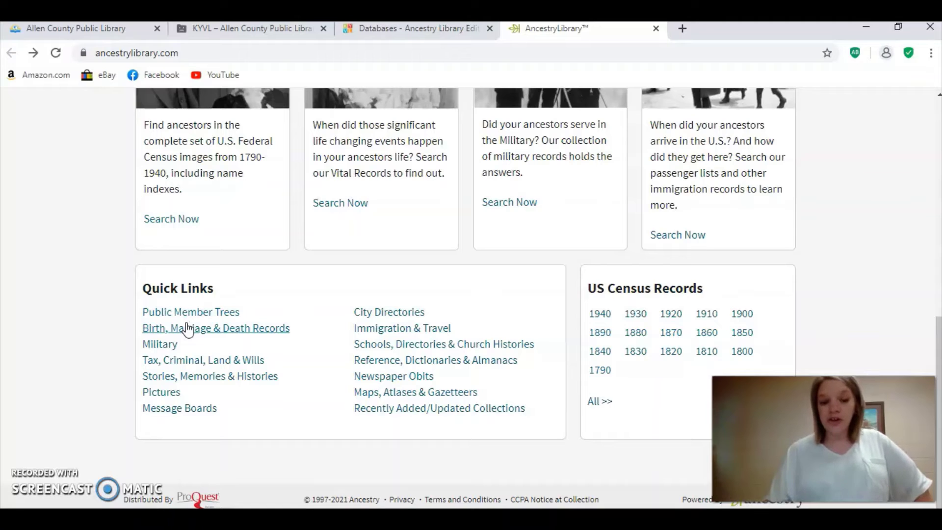
pyautogui.scroll(10, 593, 442)
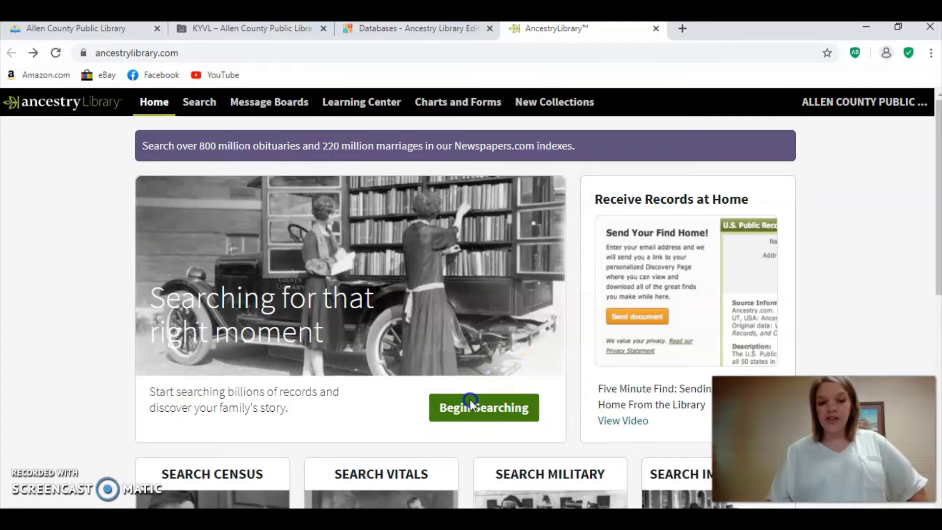
# Begin Searching from the home page to reach the Search page.
pyautogui.click(469, 400)
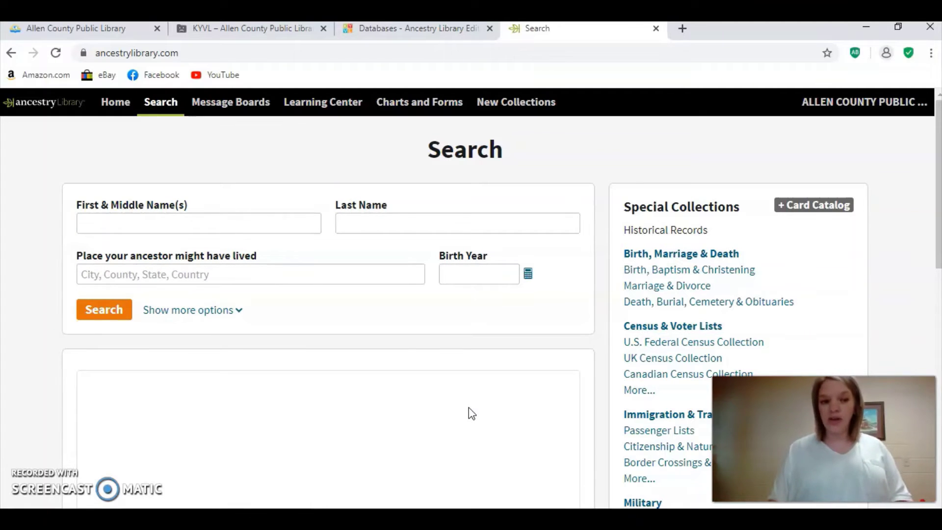
# Enter the ancestor's first and middle names and last name.
pyautogui.click(177, 221)
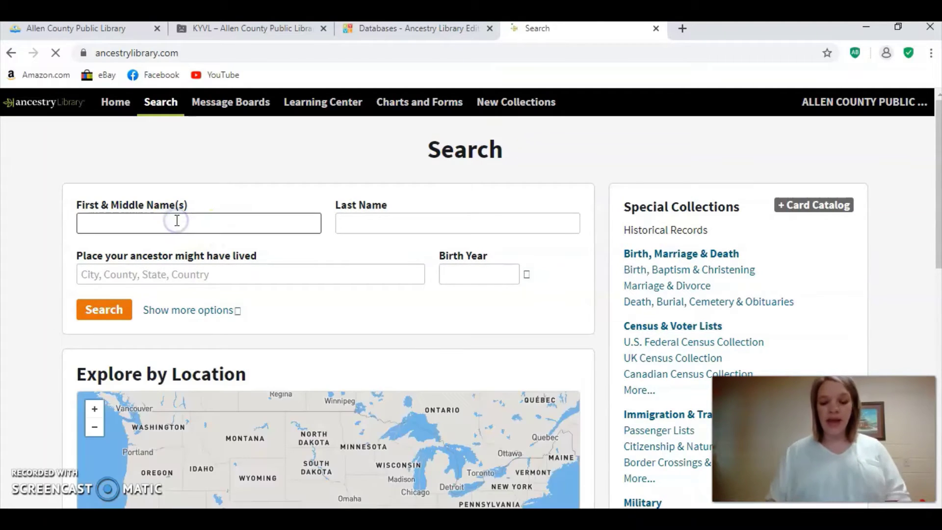
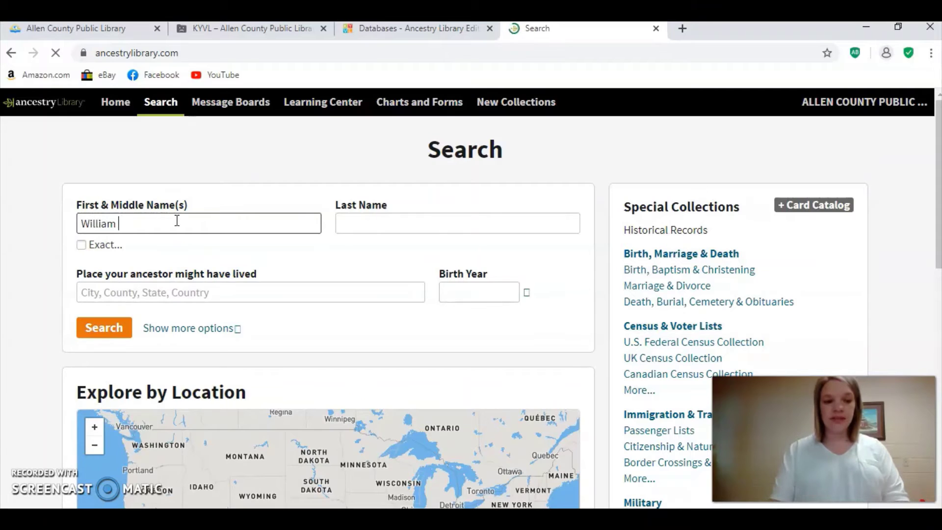
pyautogui.press('Tab')
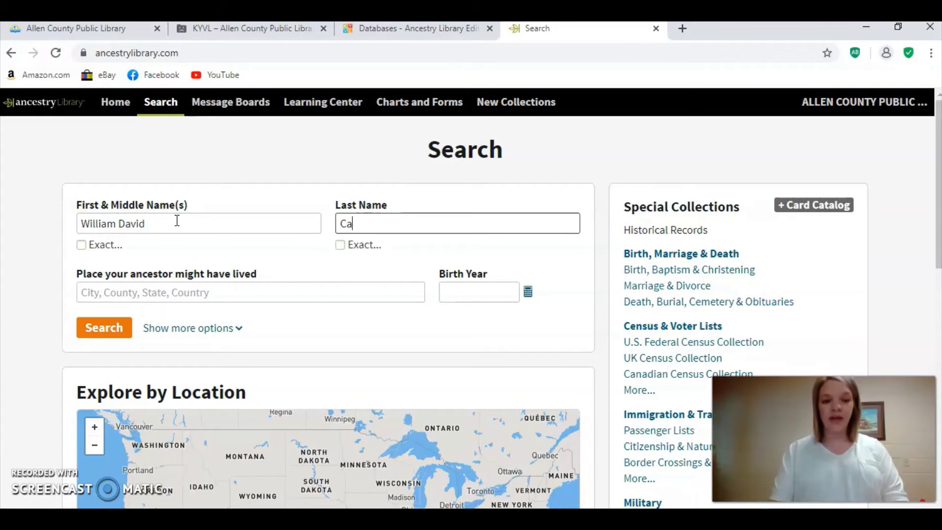
# Set the residence to Allen County, Kentucky, USA and birth year to 1917.
pyautogui.click(177, 296)
pyautogui.write('Allen')
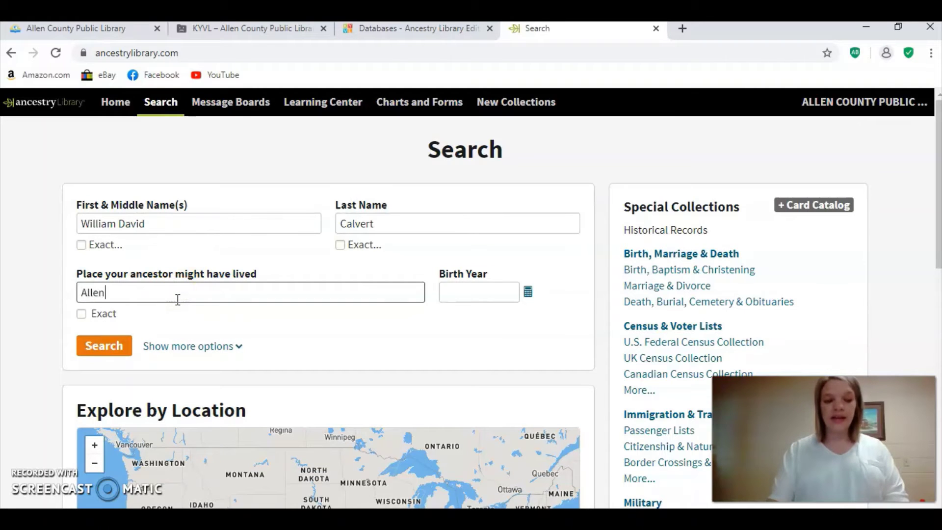
pyautogui.write(' County,')
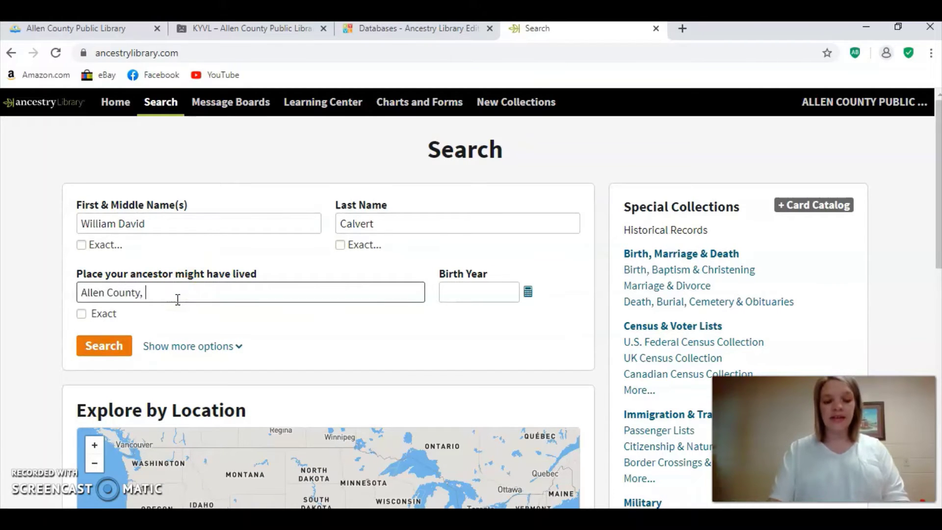
pyautogui.write(' Kentucky')
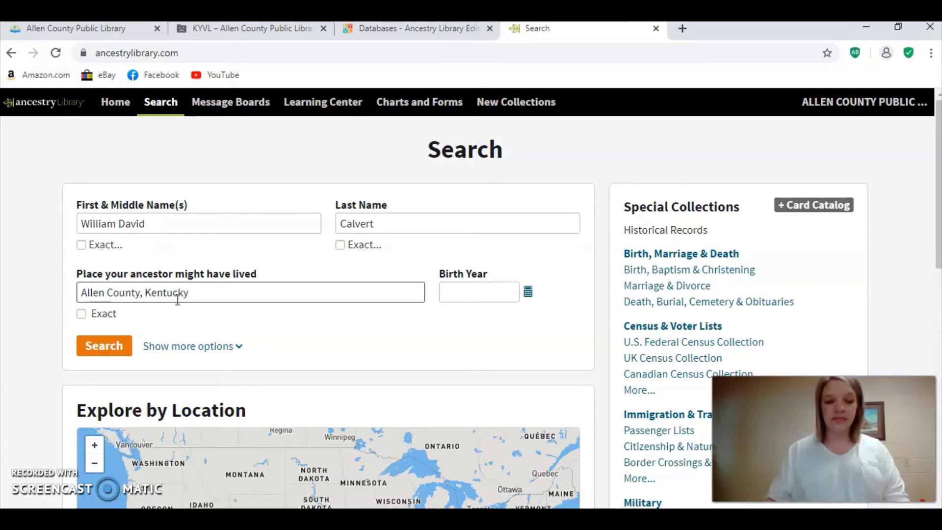
pyautogui.click(450, 293)
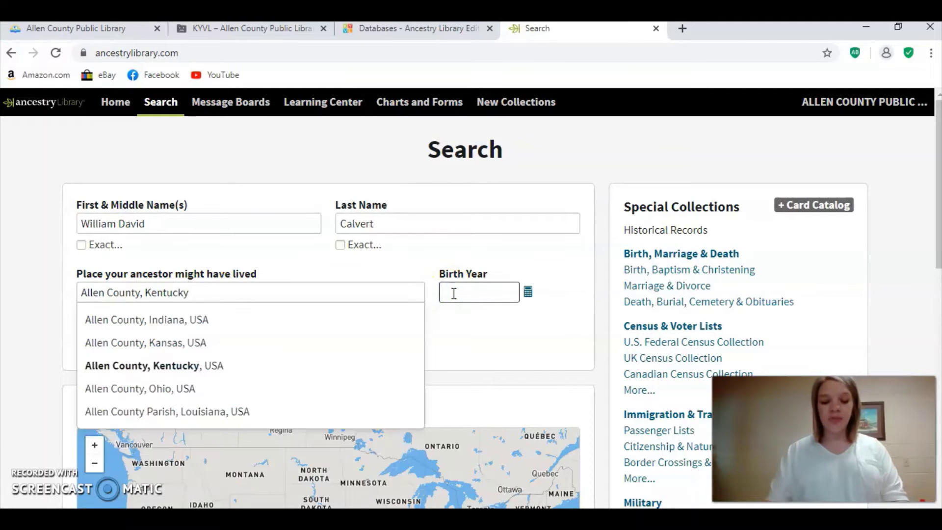
pyautogui.write('1917')
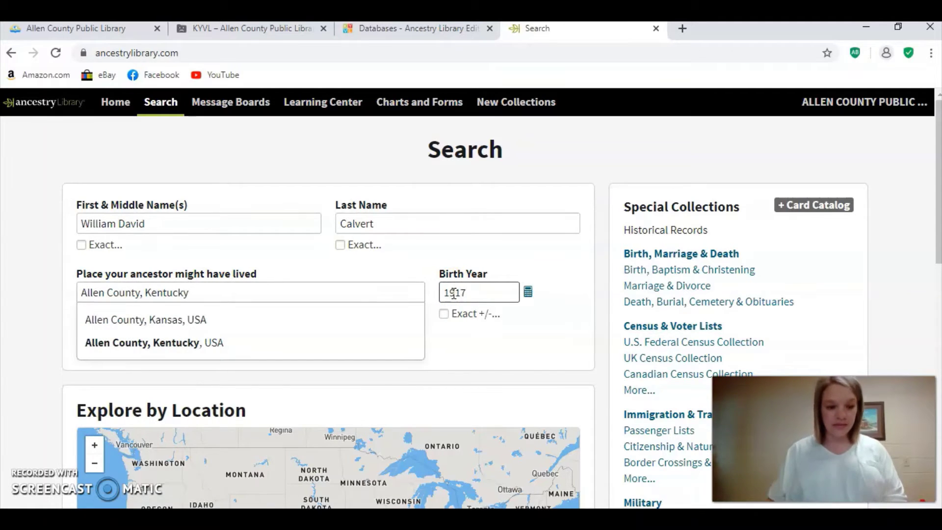
pyautogui.click(203, 315)
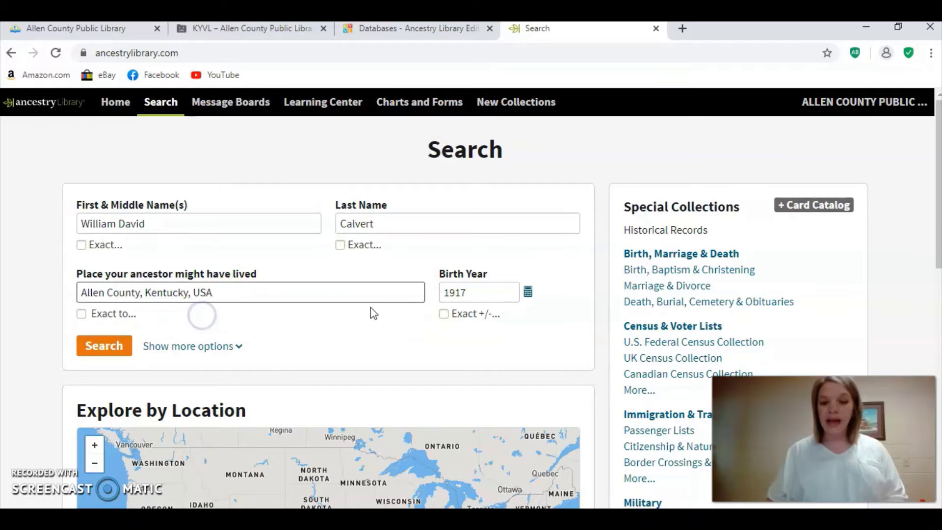
pyautogui.click(395, 213)
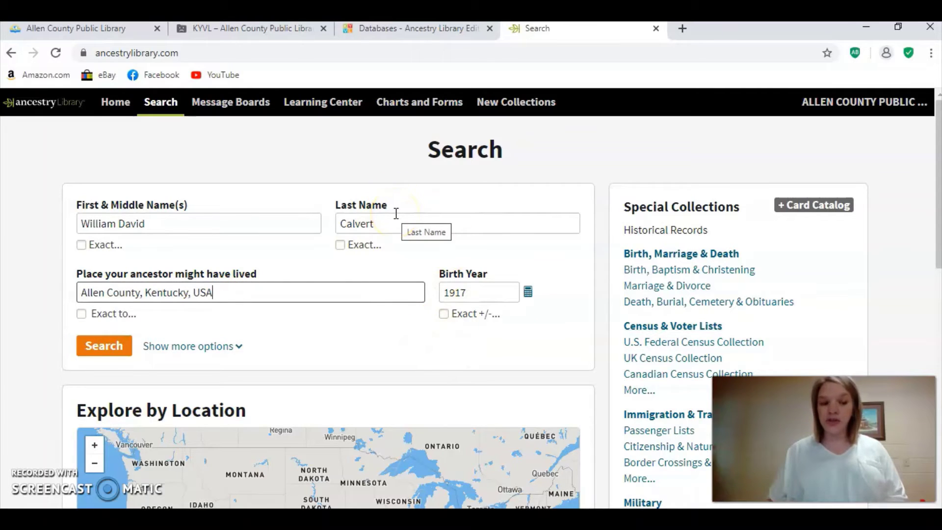
pyautogui.click(104, 349)
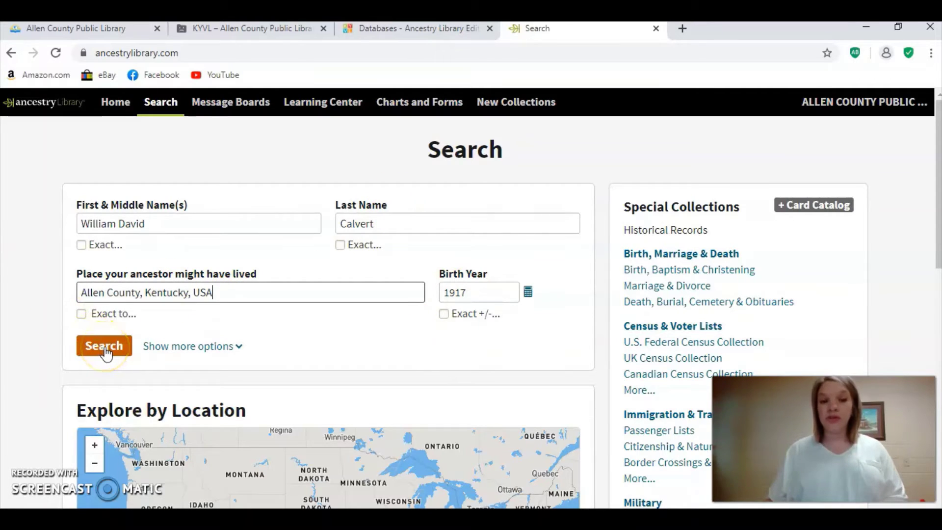
# Run the ancestor search with the orange Search button.
pyautogui.click(162, 350)
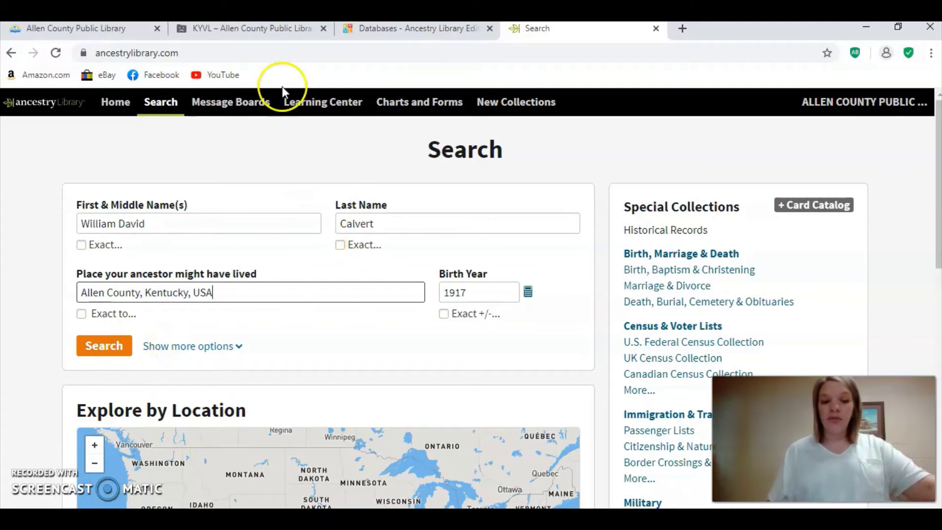
pyautogui.click(108, 351)
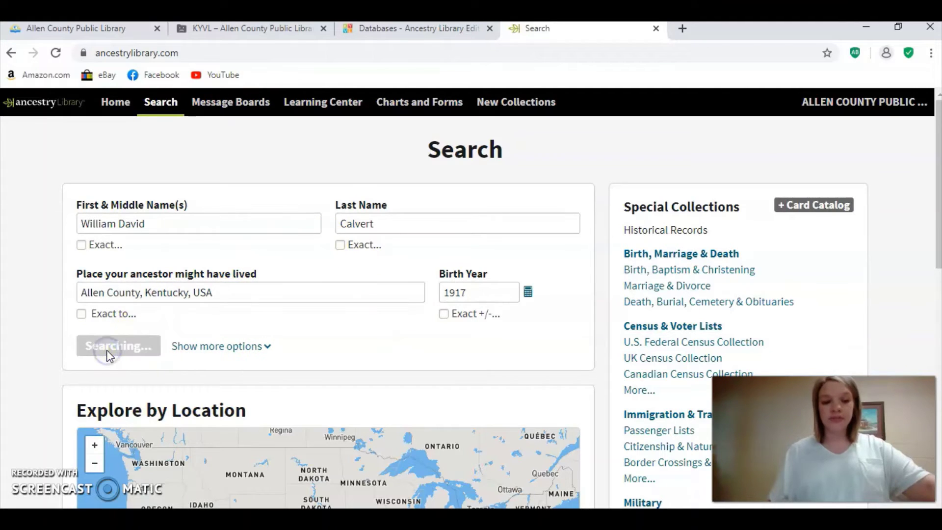